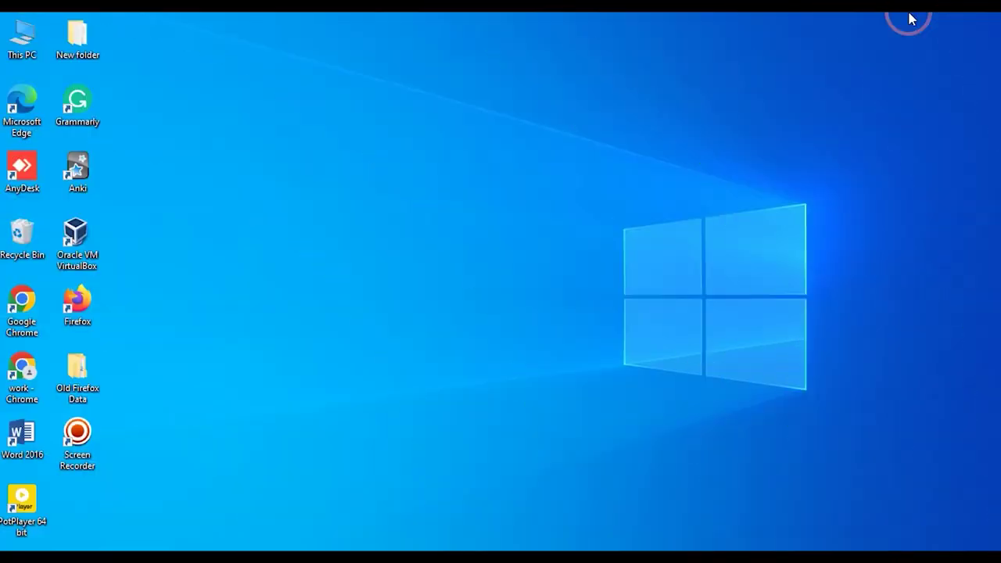
Launch Google Chrome from its desktop shortcut.
double_click(22, 372)
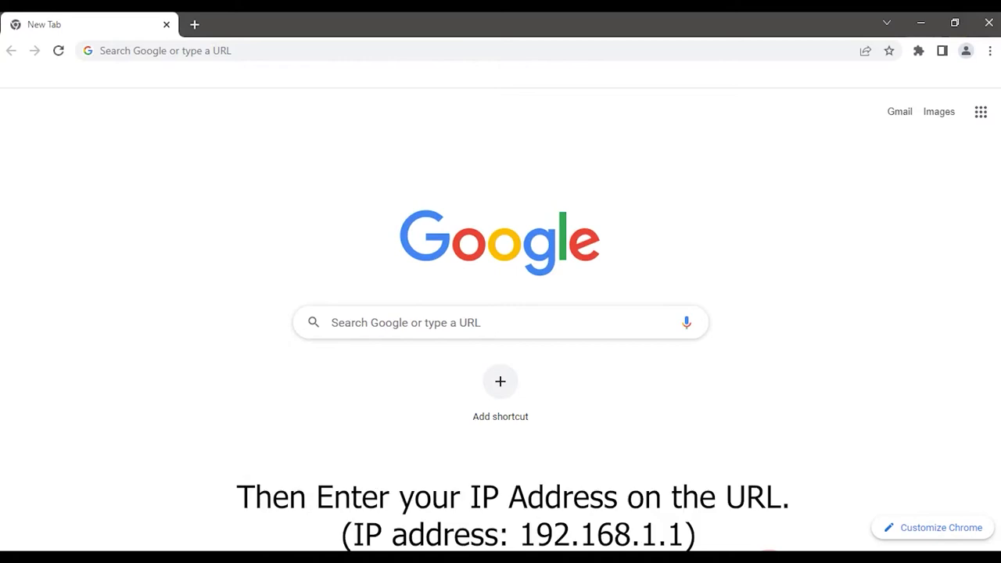
Load the router login page at 192.168.1.1.
left_click(369, 309)
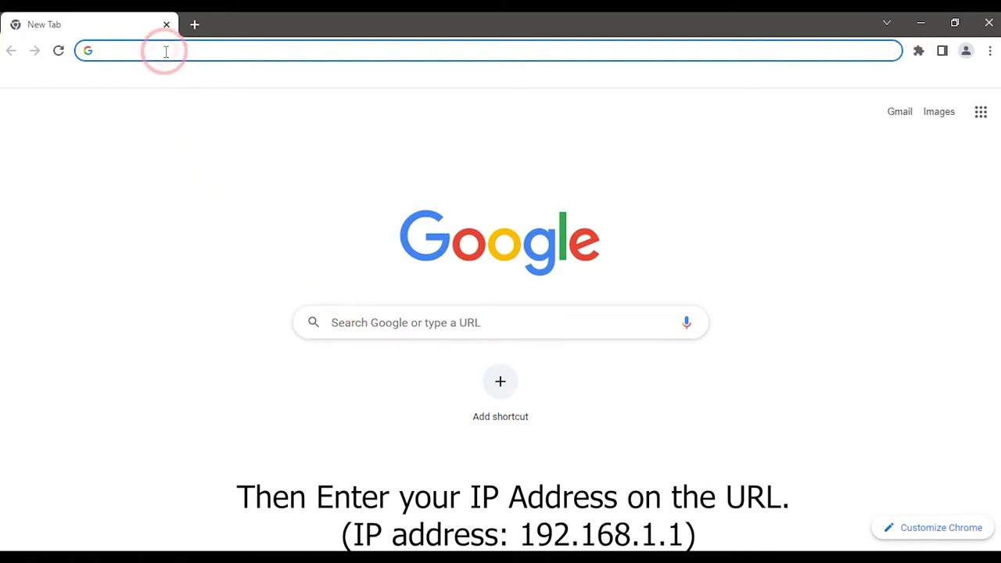
type("192.16")
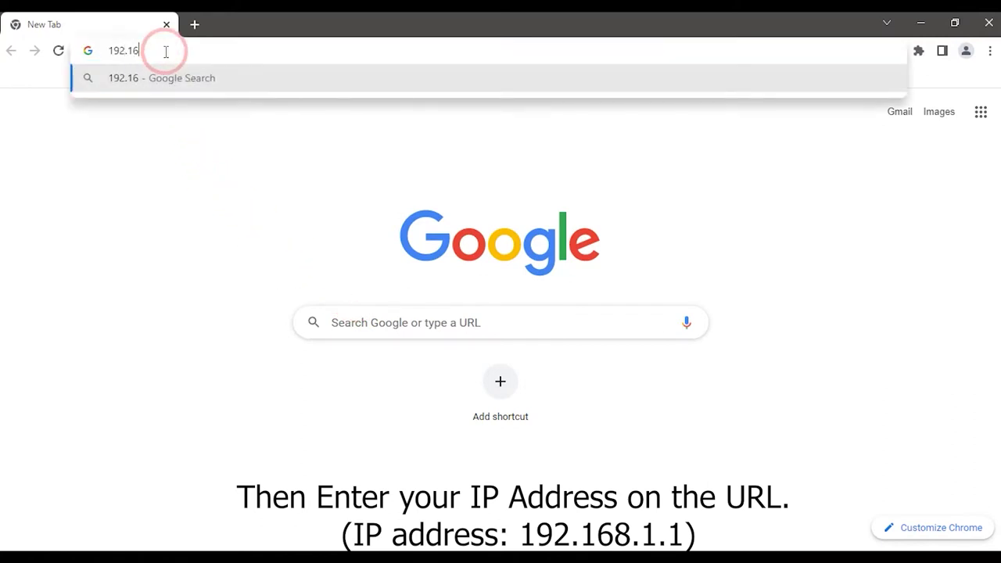
type("8.1.1")
key("Return")
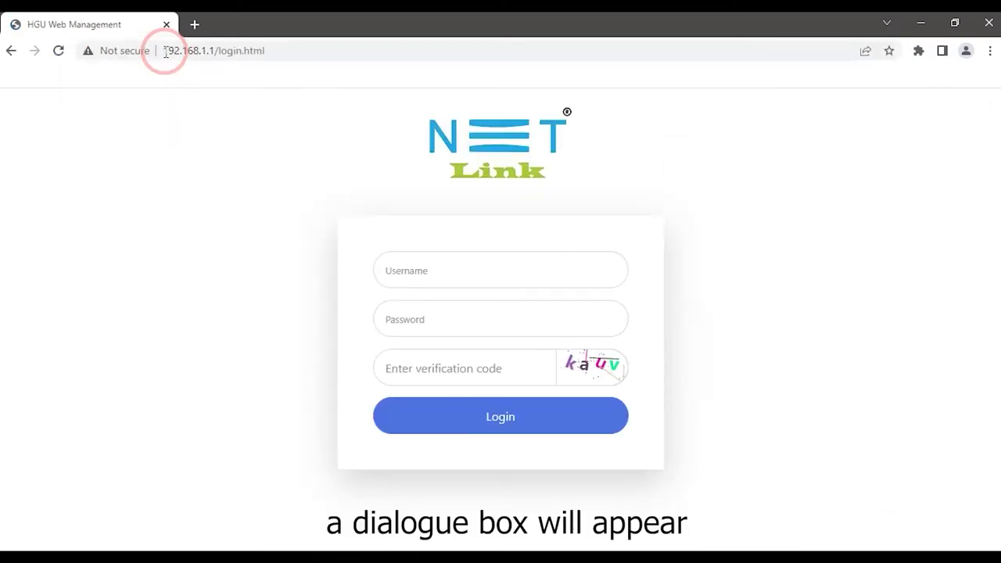
Fill in the router username, password and verification code, then log in.
left_click(426, 261)
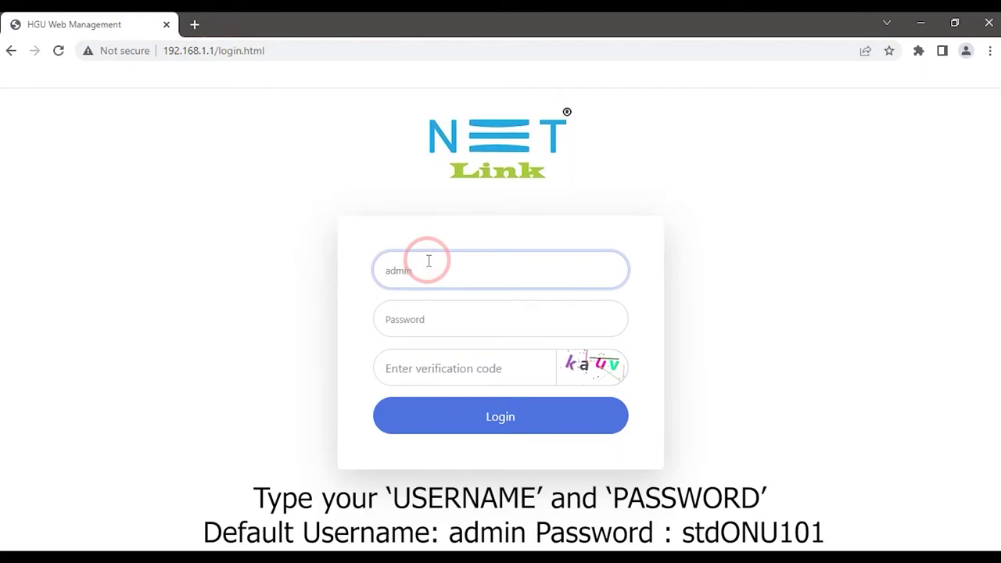
left_click(458, 315)
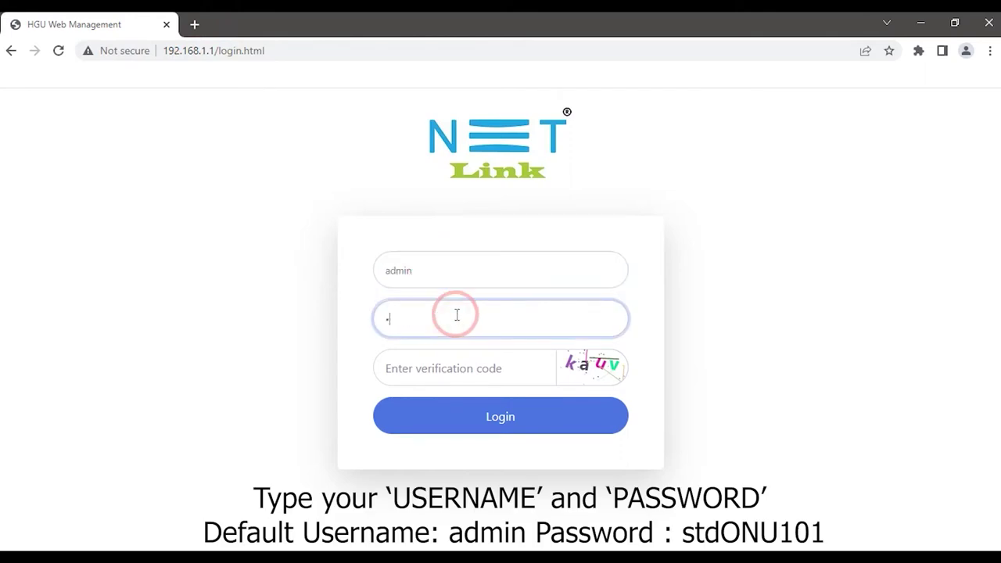
left_click(437, 371)
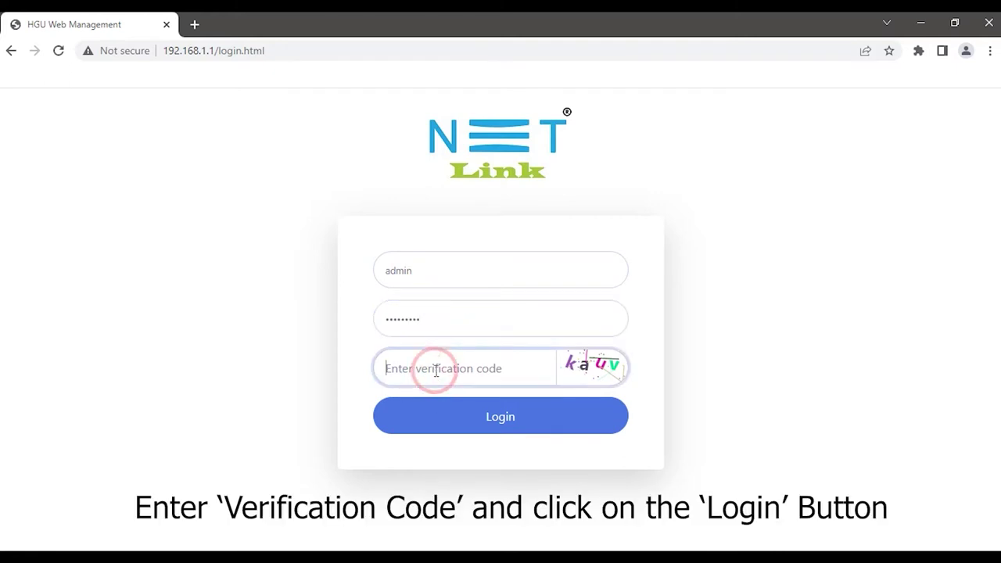
type("kauv")
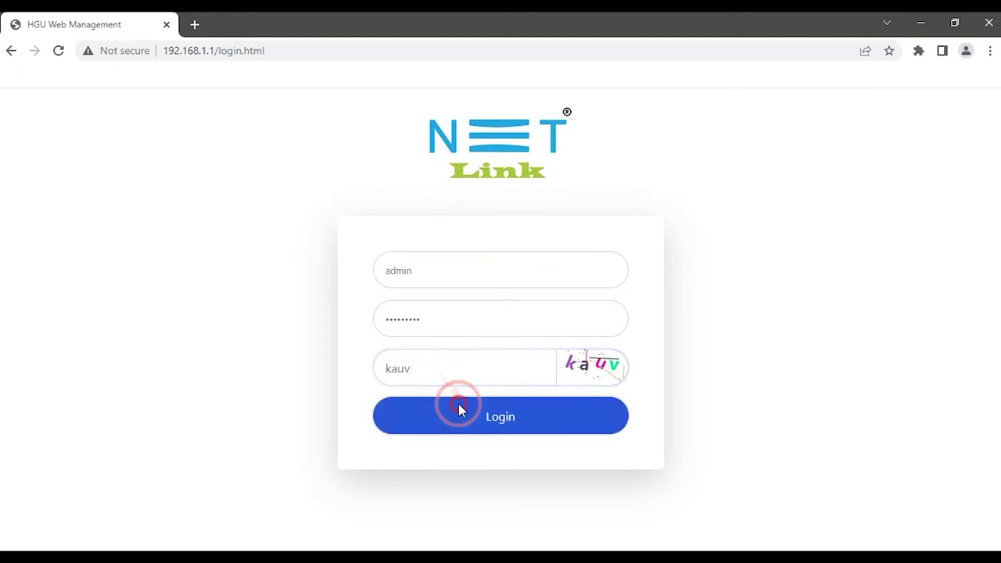
left_click(458, 408)
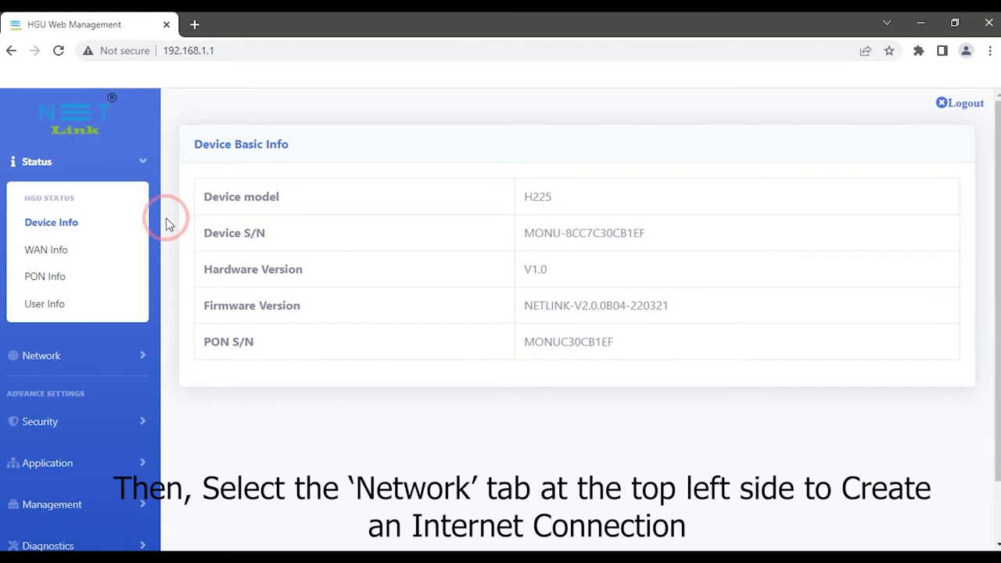
Go to Network > WAN to reach the WAN Config page.
left_click(58, 358)
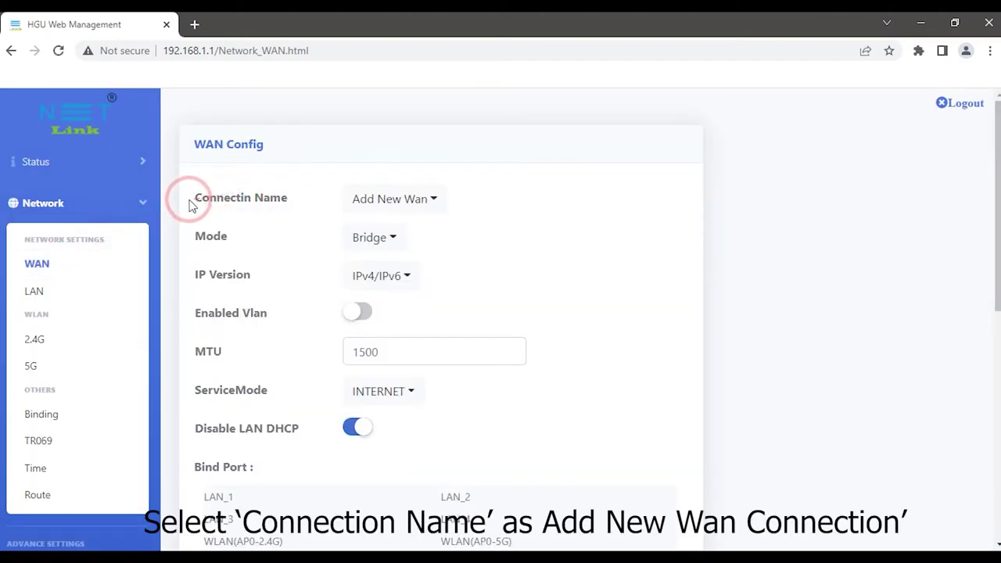
left_click(442, 199)
Choose Add New Wan and set Mode to Route and IP Version to IPv4.
left_click(423, 234)
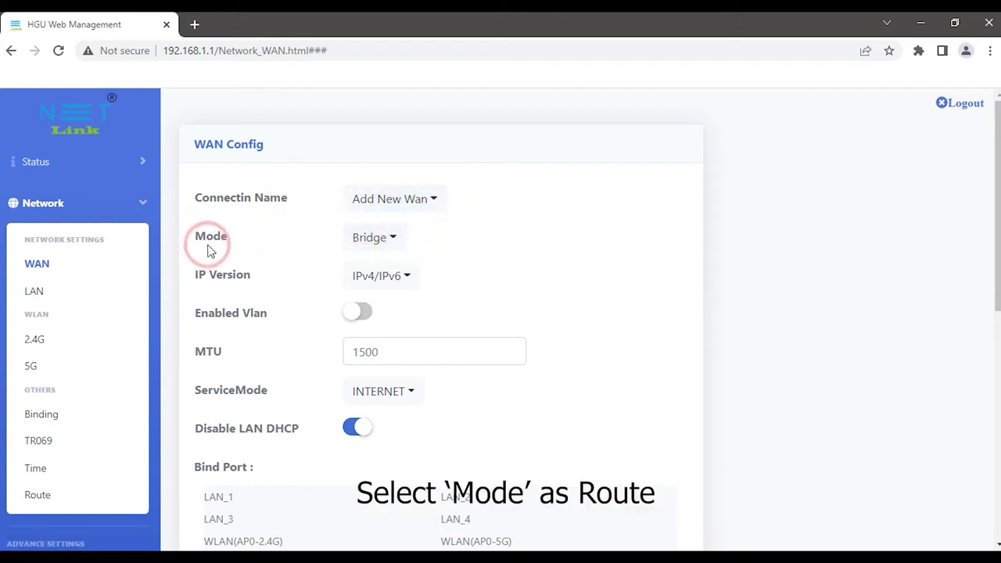
left_click(369, 237)
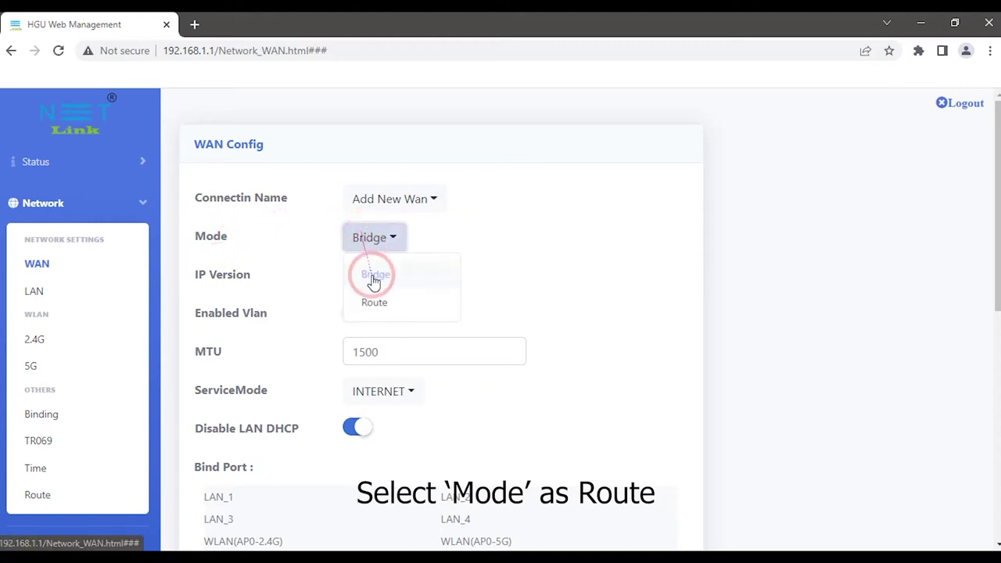
left_click(374, 300)
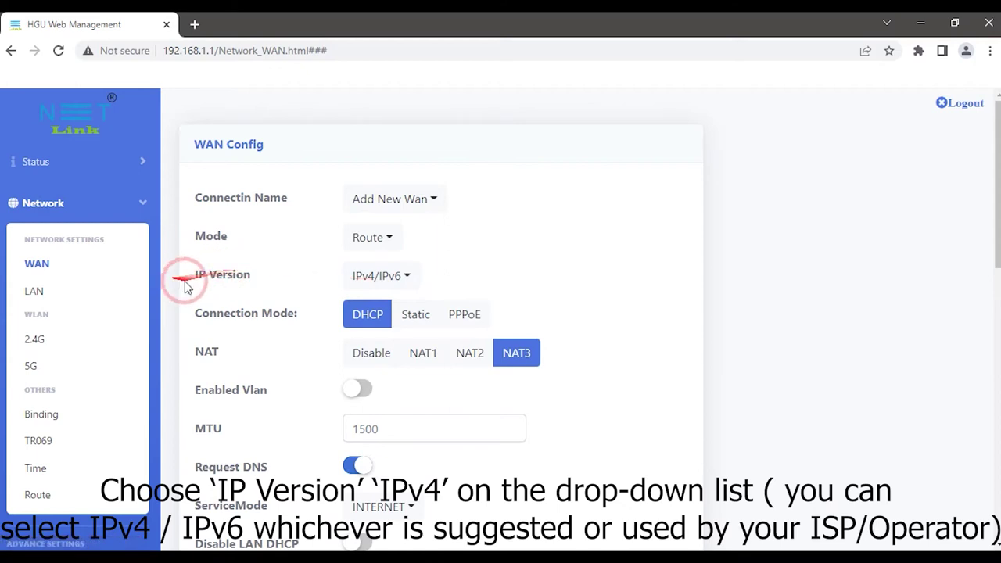
left_click(369, 275)
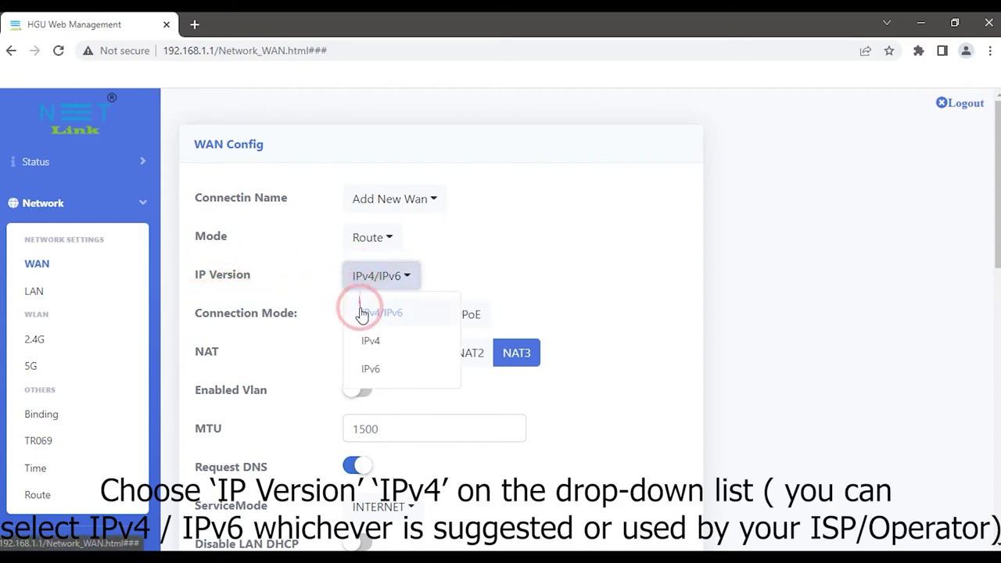
left_click(371, 343)
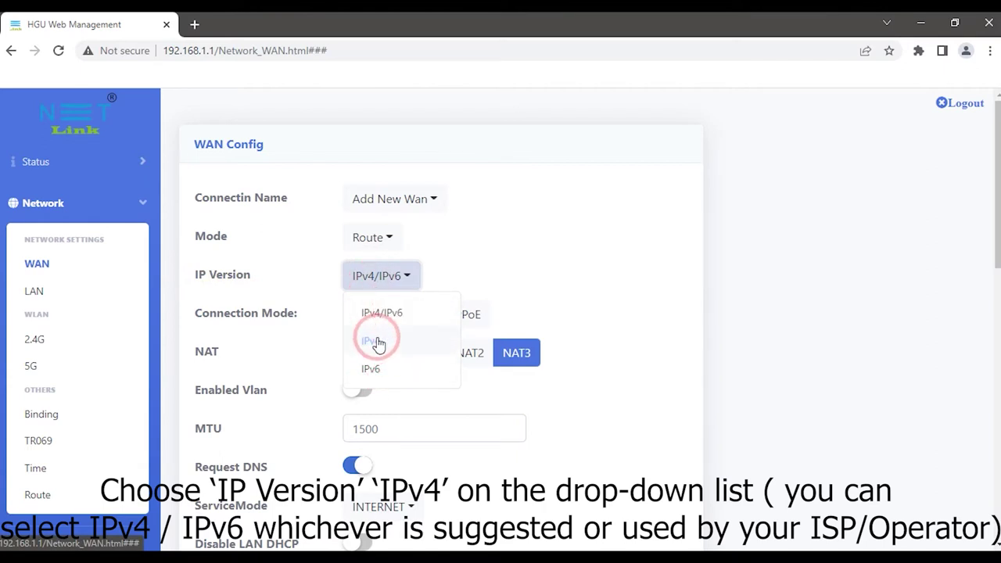
left_click(376, 343)
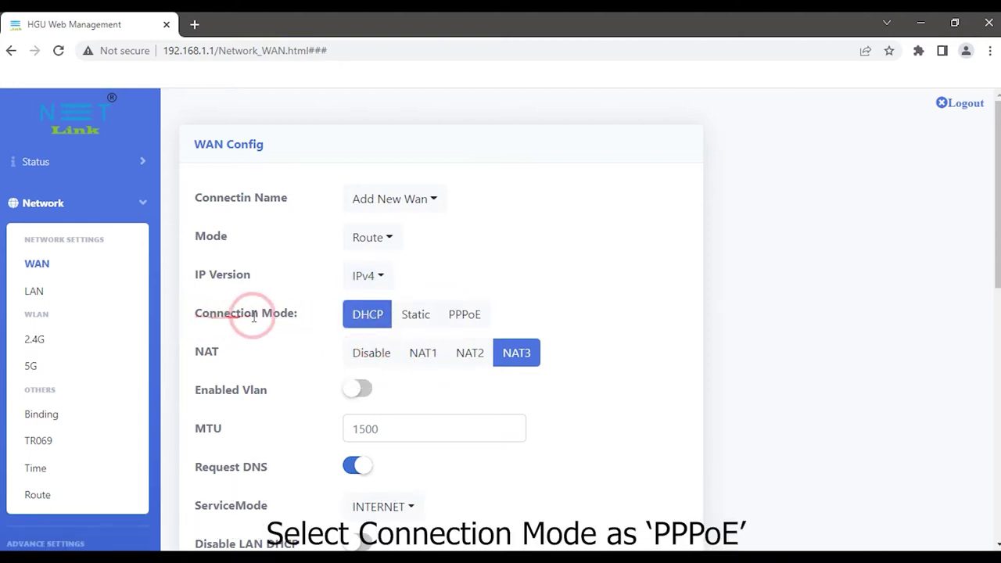
Switch the new WAN to PPPoE with NAT3, enable VLAN, and fill in the VLAN ID and username.
left_click(460, 317)
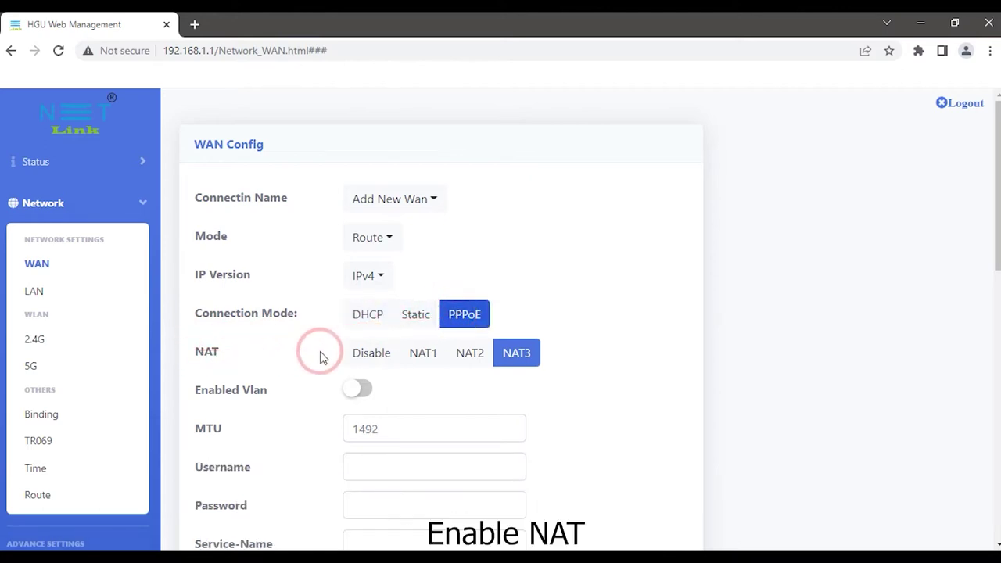
left_click(512, 353)
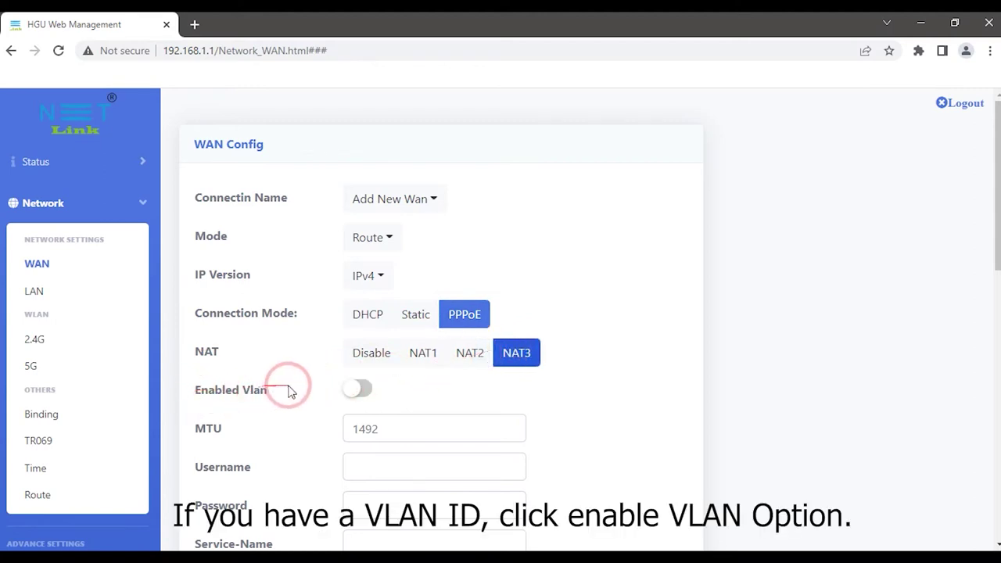
left_click(354, 389)
scroll(328, 383, "down", 2)
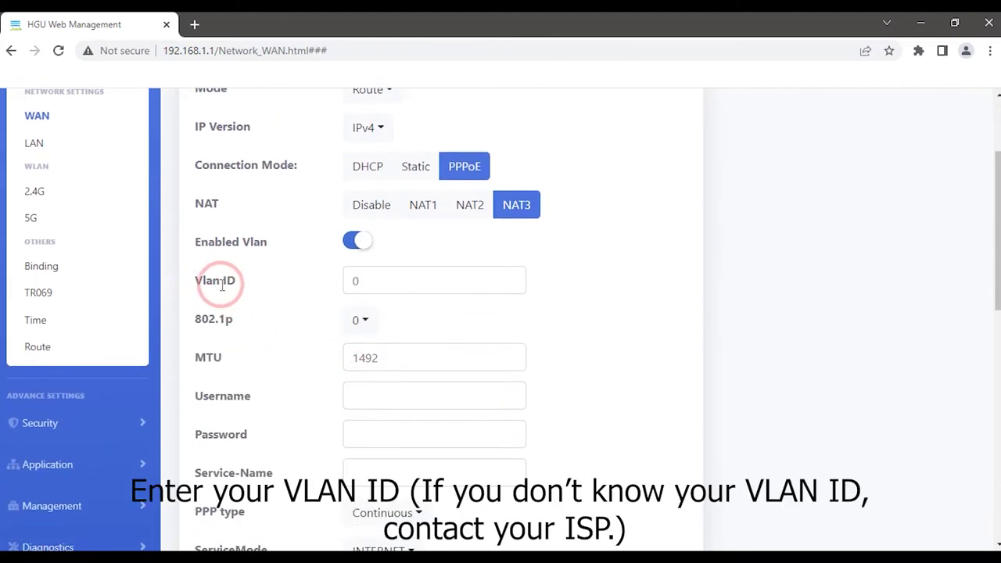
left_click(382, 280)
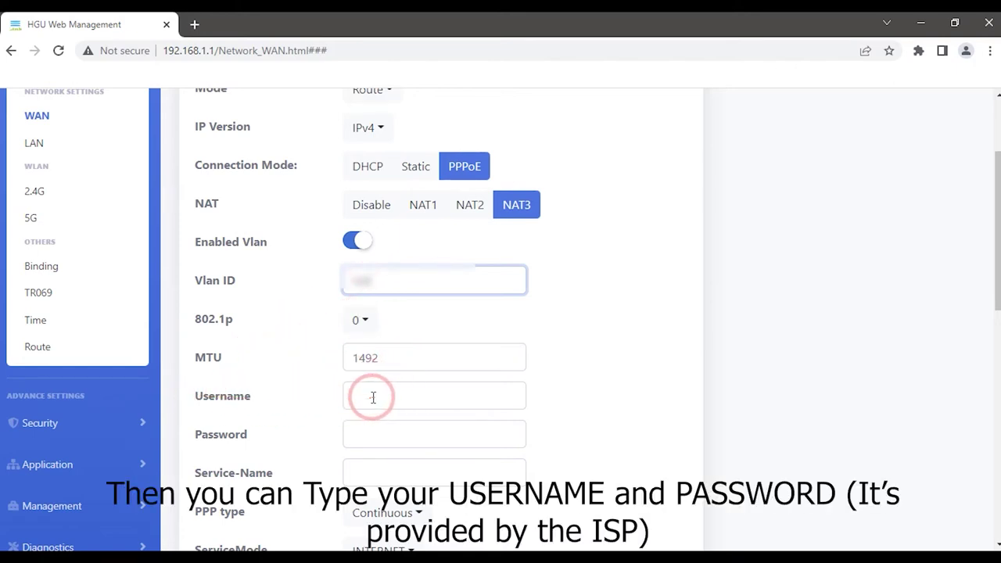
left_click(375, 397)
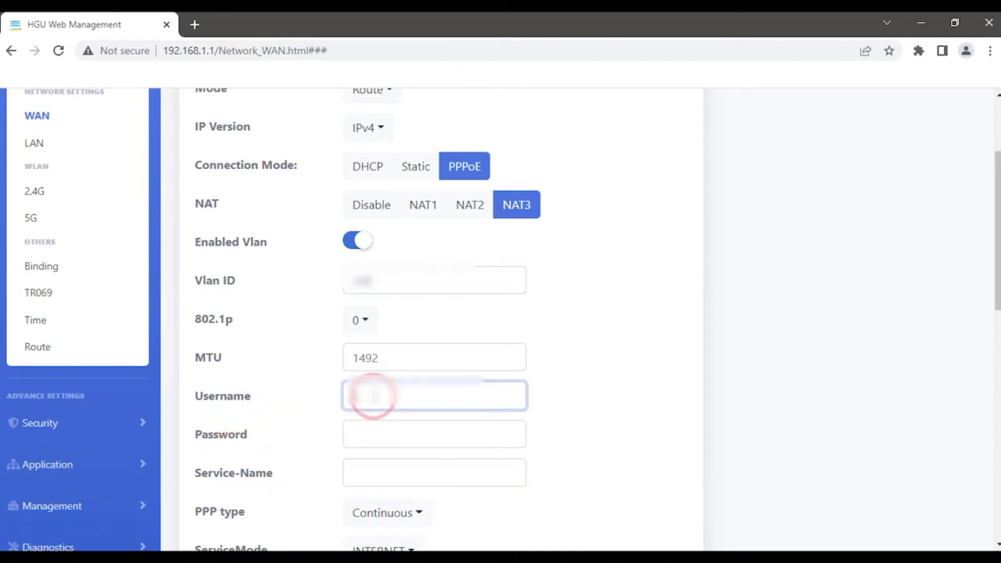
Enter the PPPoE password and set the service mode to INTERNET.
left_click(368, 434)
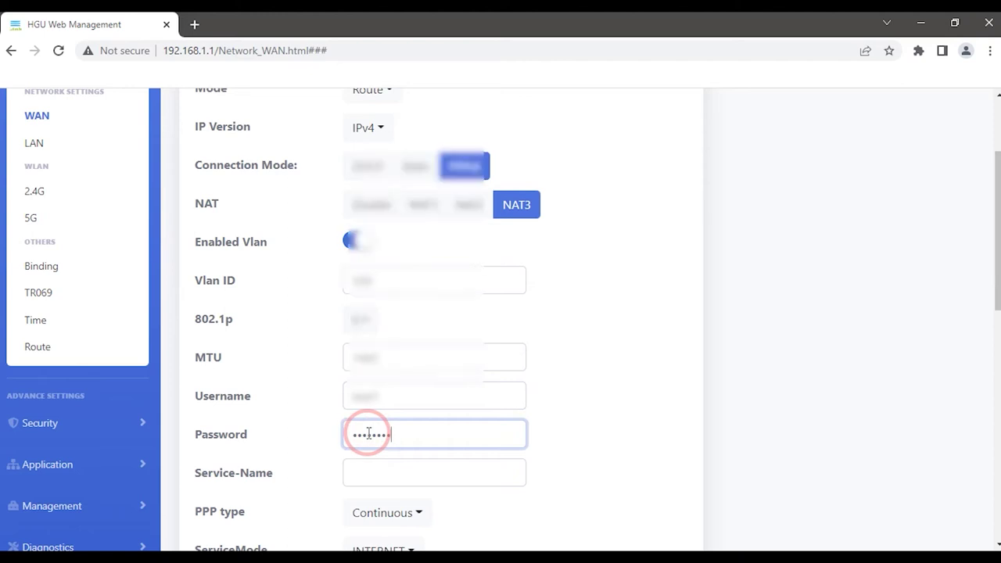
scroll(369, 433, "down", 2)
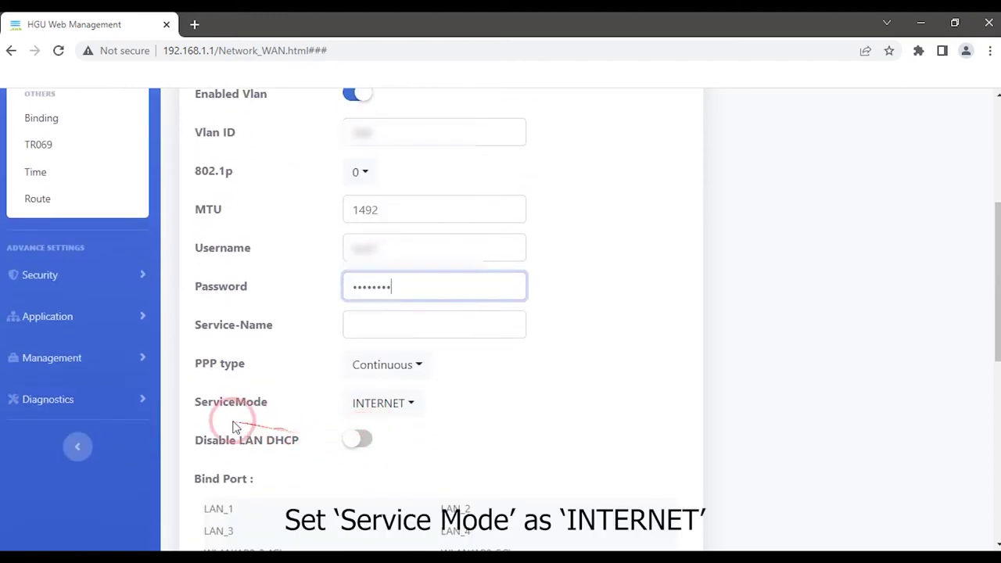
left_click(387, 400)
left_click(395, 219)
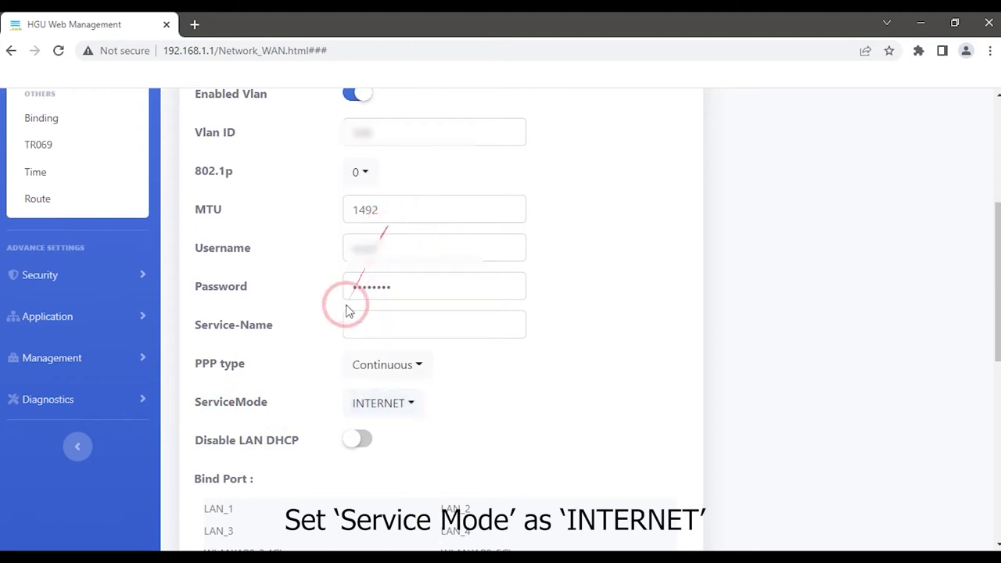
Bind LAN_1, LAN_2 and WLAN(AP0-2.4G), then submit the connection as 3_INTERNET_R_VID_500.
scroll(239, 407, "down", 1)
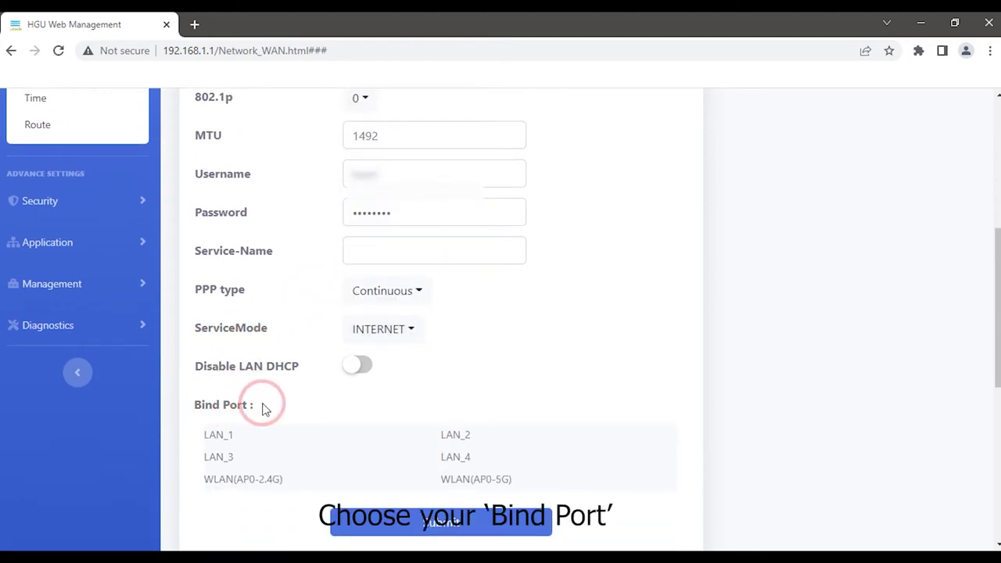
left_click(221, 435)
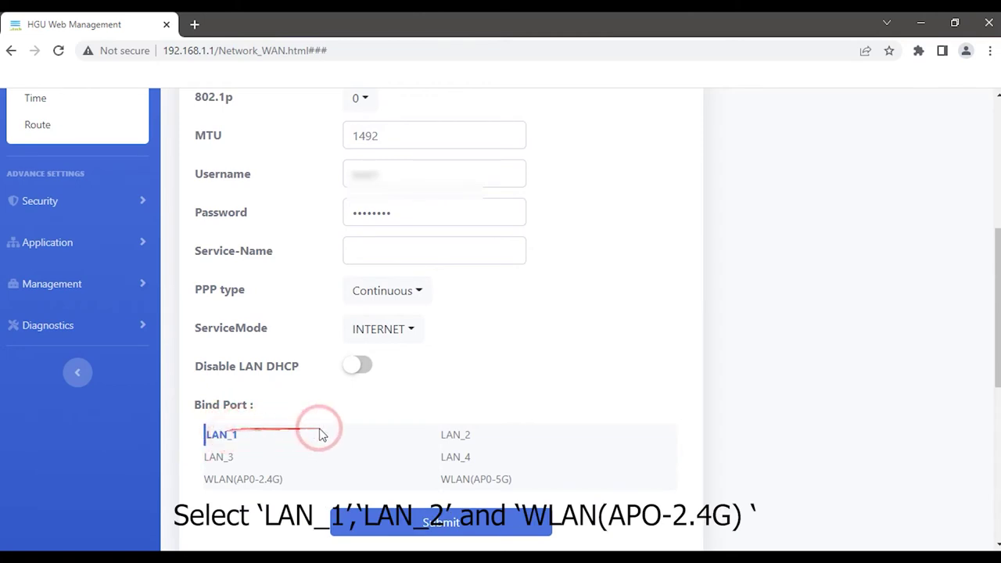
left_click(466, 436)
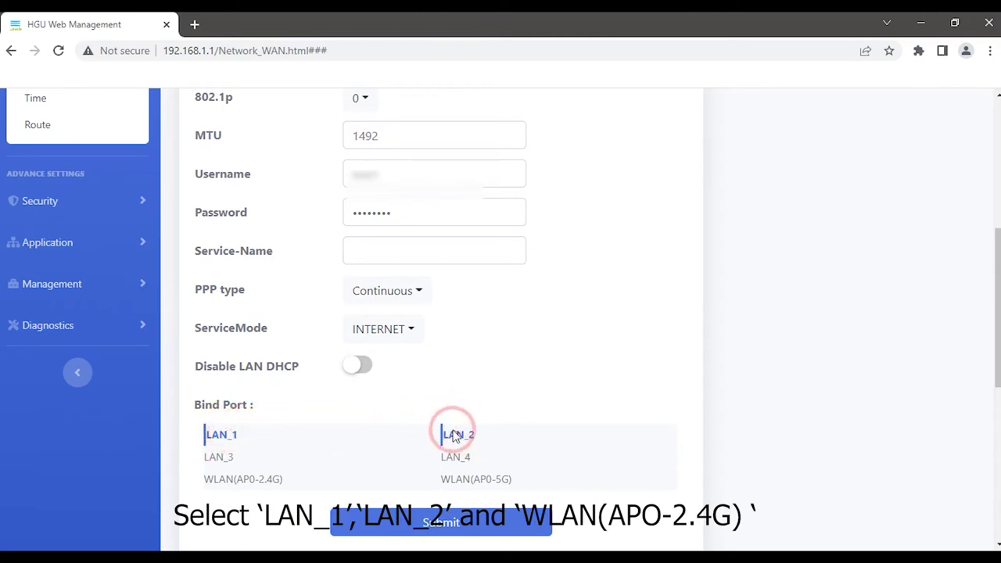
scroll(454, 436, "down", 1)
left_click(227, 405)
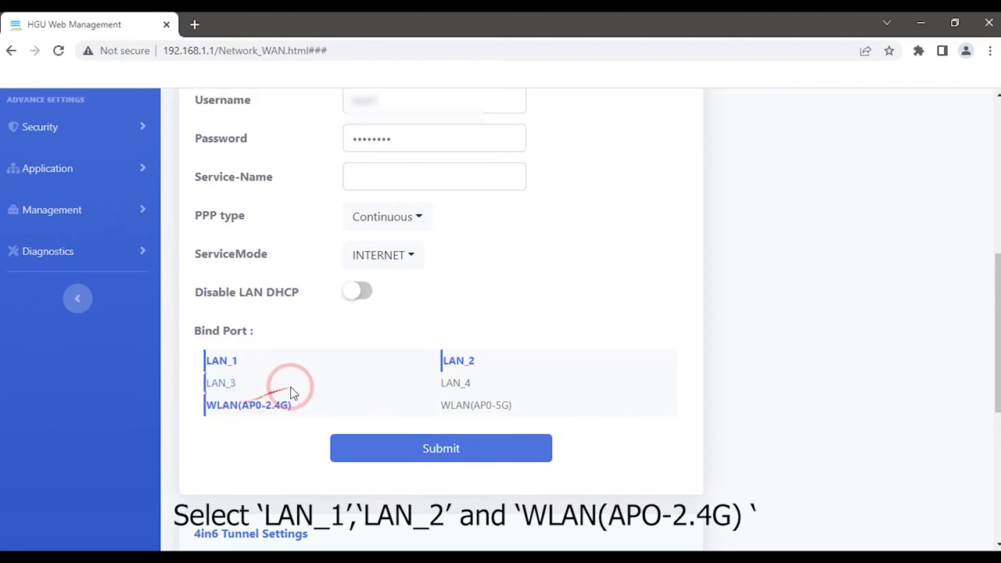
left_click(448, 390)
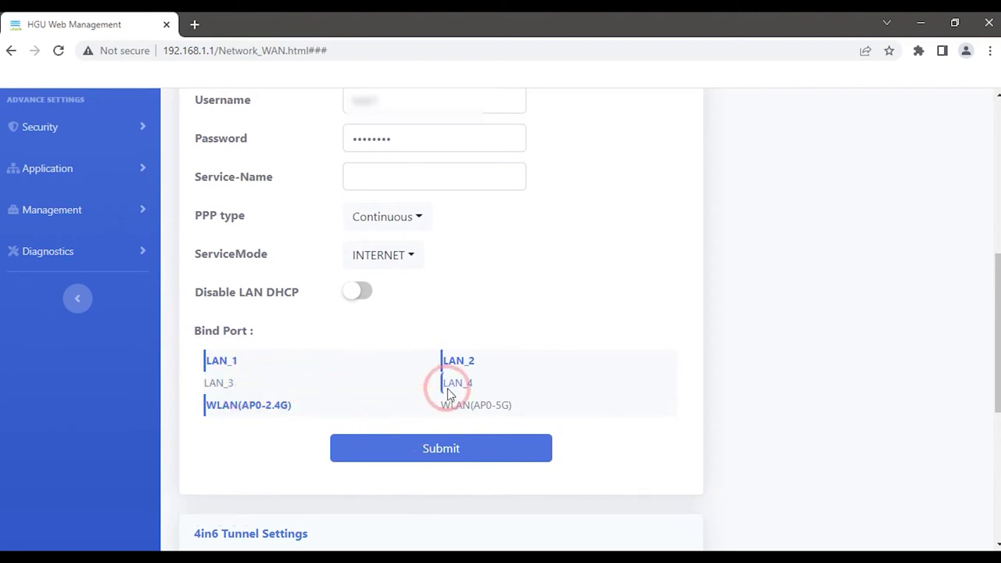
left_click(441, 449)
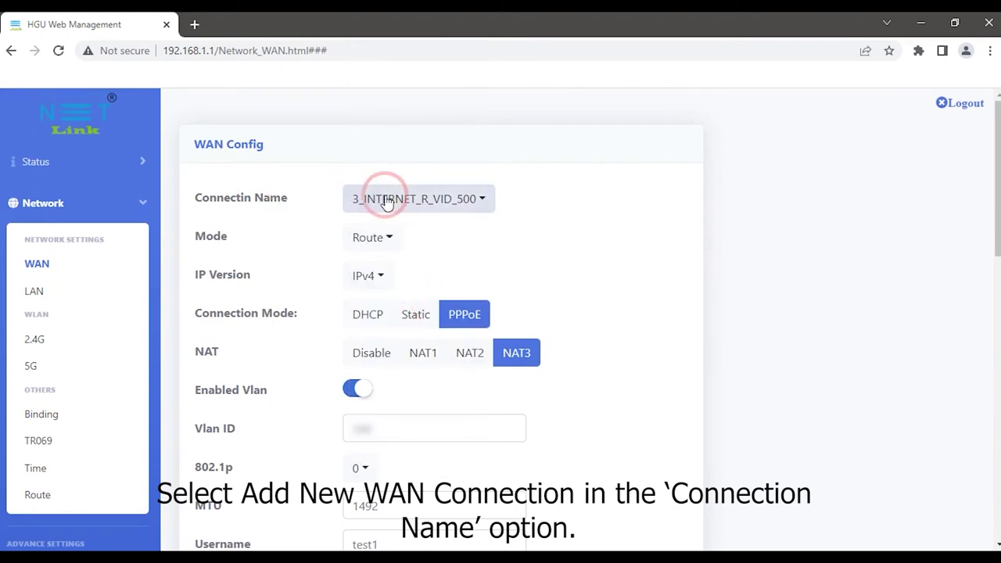
left_click(430, 199)
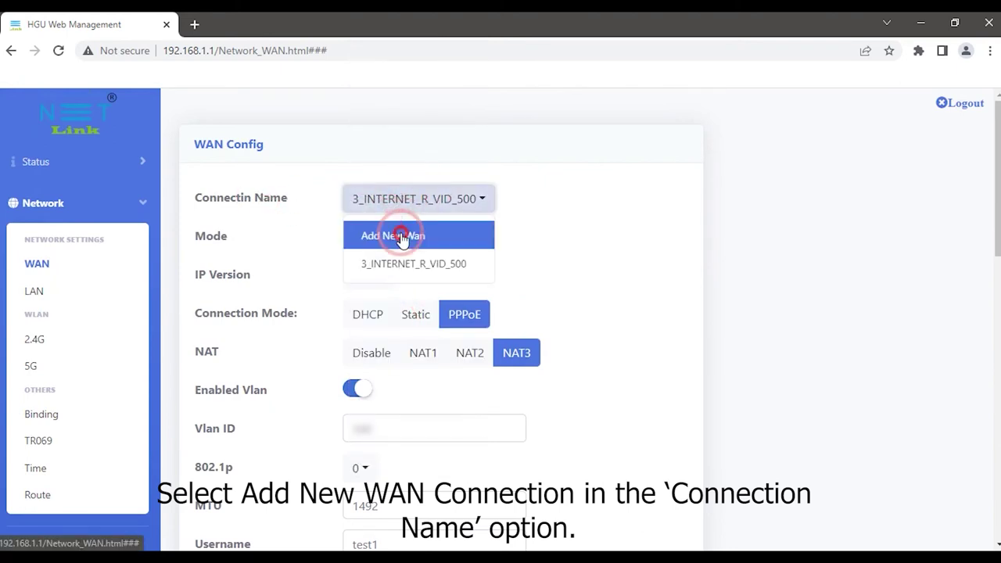
Start a second new WAN connection in Route mode with IP Version IPv4.
left_click(401, 237)
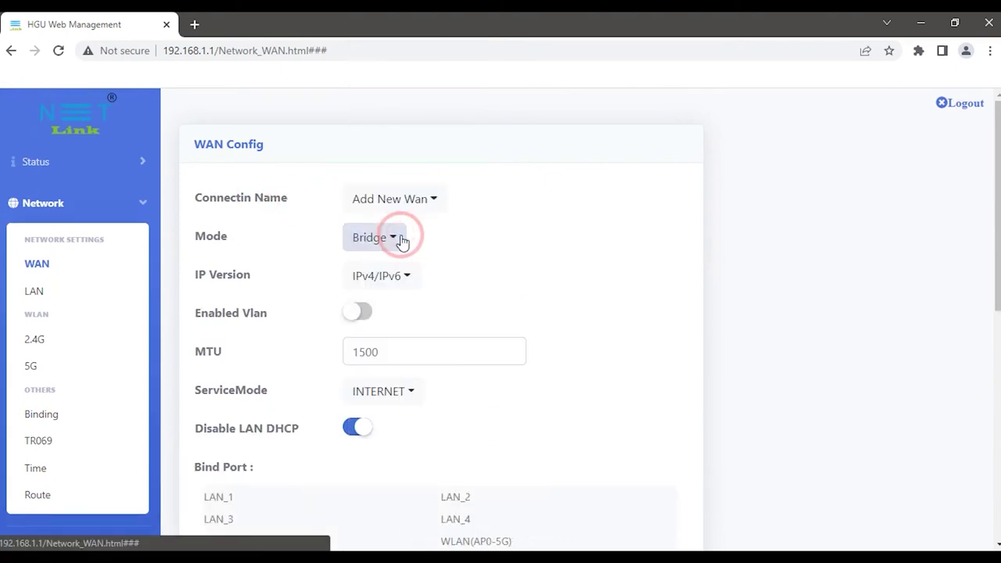
left_click(401, 240)
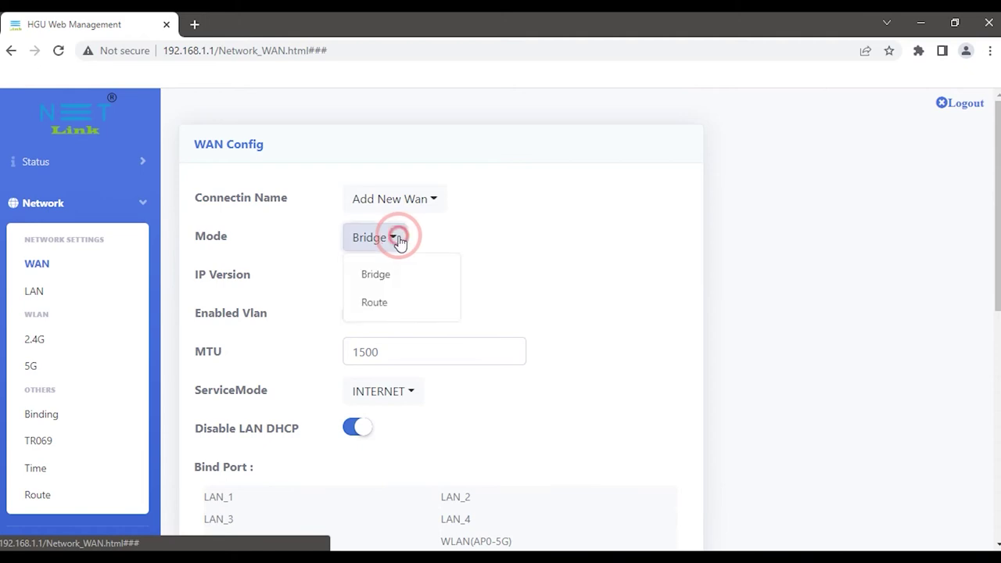
left_click(389, 297)
scroll(399, 235, "down", 1)
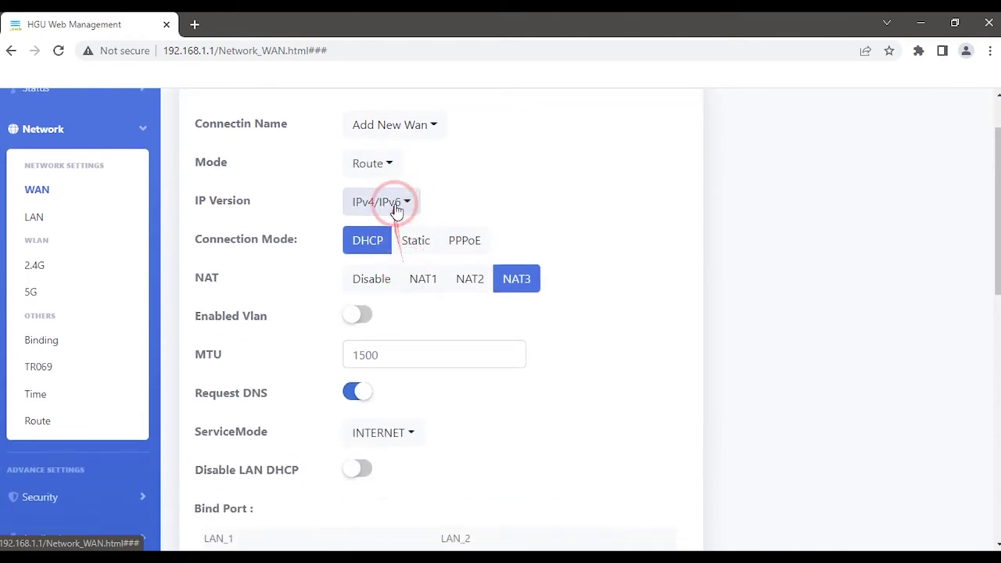
left_click(397, 204)
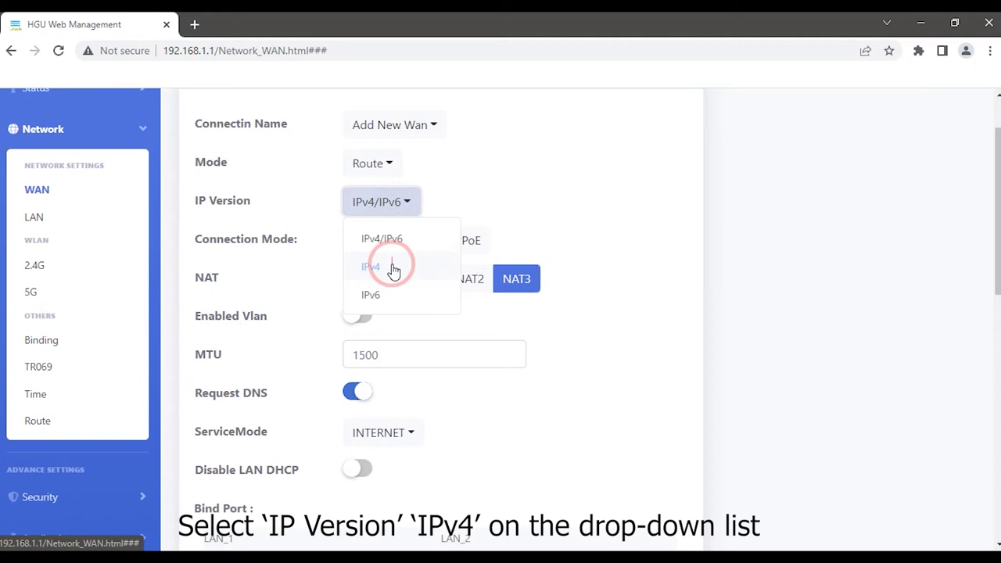
left_click(392, 268)
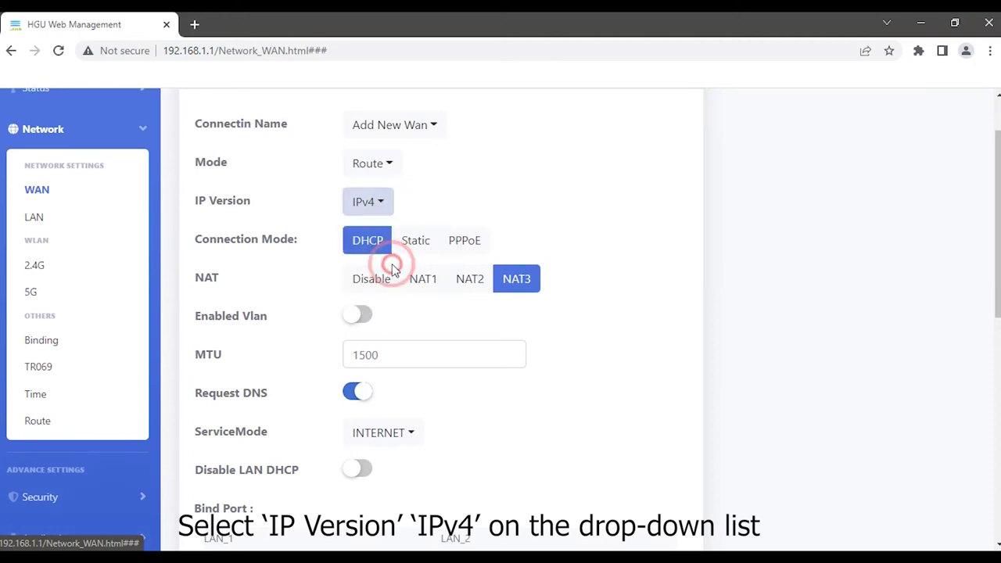
Switch the second WAN to PPPoE, enable VLAN and enter its VLAN ID.
left_click(472, 244)
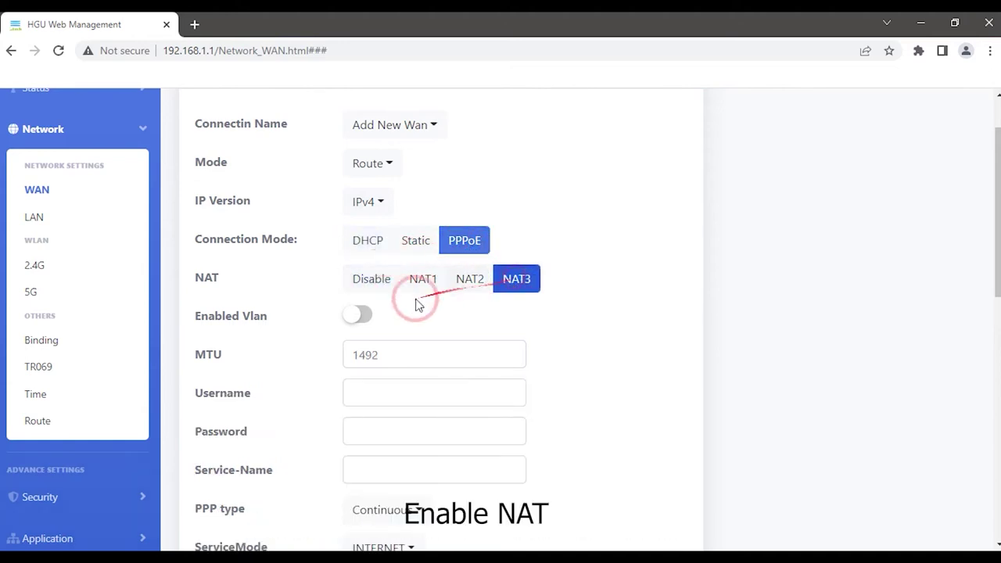
left_click(361, 314)
left_click(376, 348)
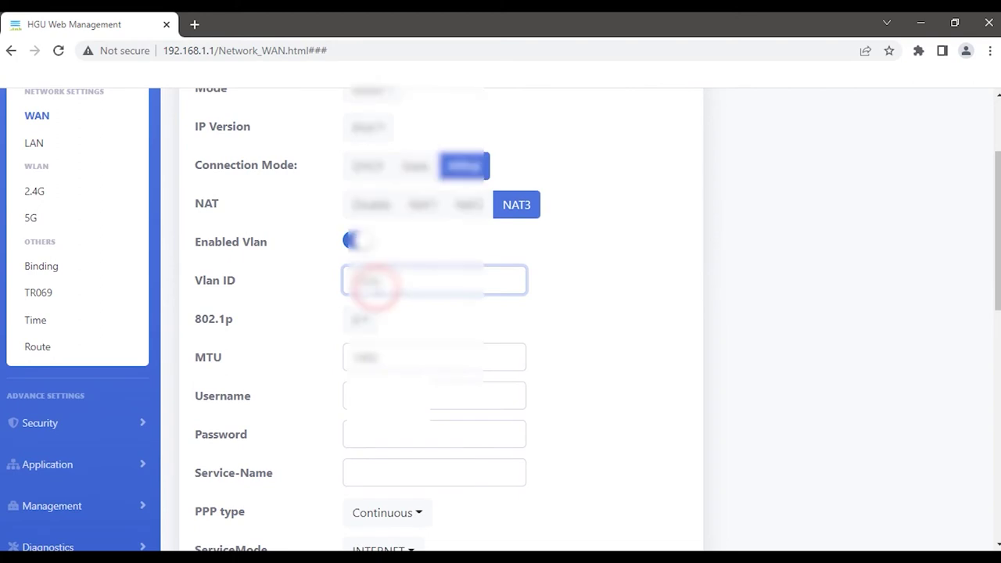
scroll(368, 288, "down", 2)
Enter the PPPoE account username and password, keeping service mode INTERNET.
left_click(350, 247)
type("user")
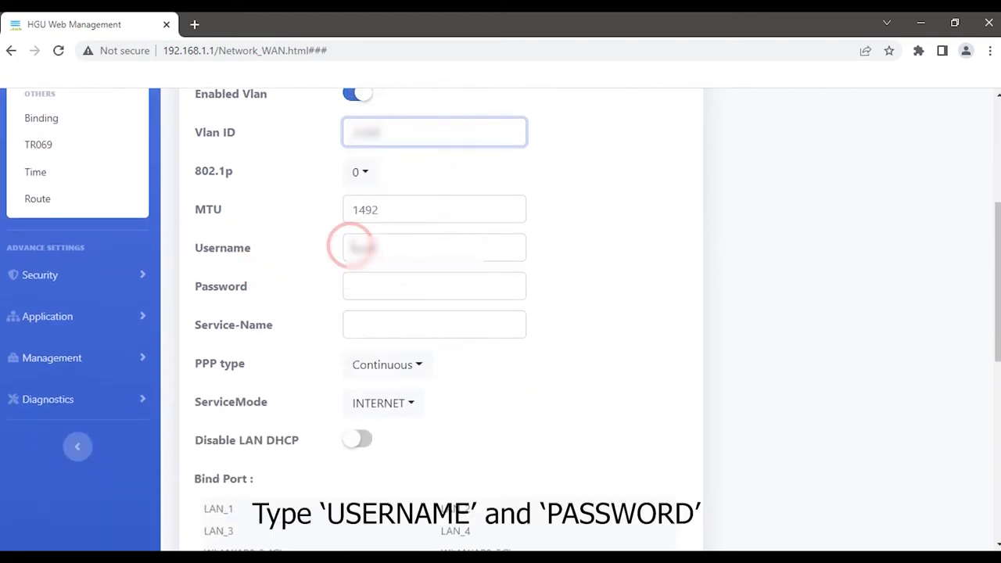
left_click(371, 289)
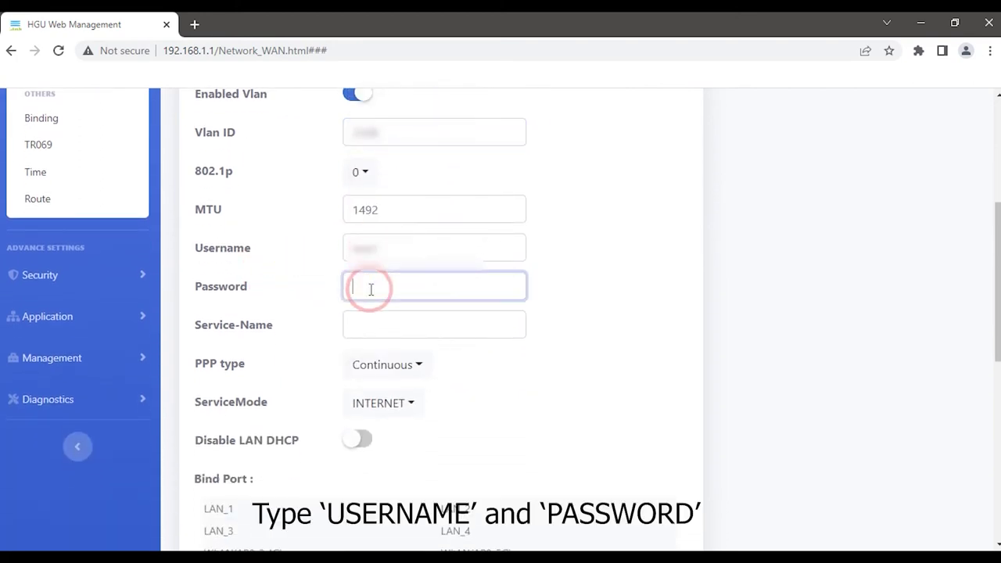
type("••••••••")
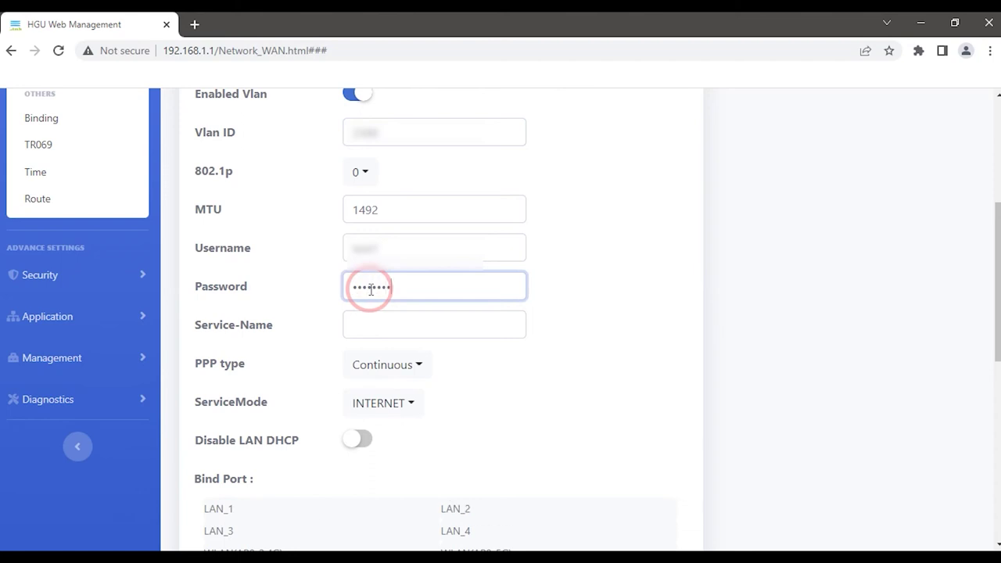
scroll(371, 288, "down", 1)
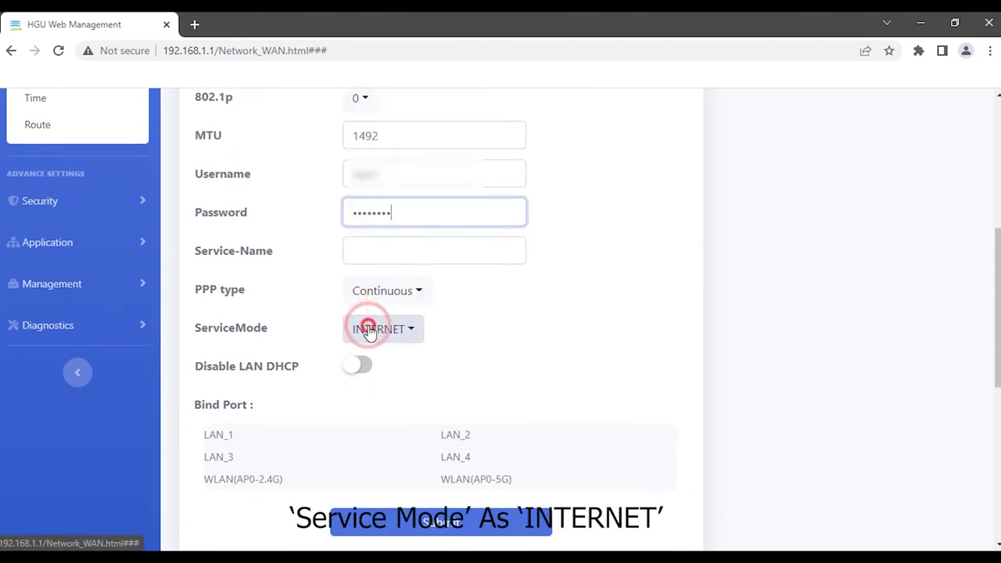
left_click(369, 330)
left_click(381, 142)
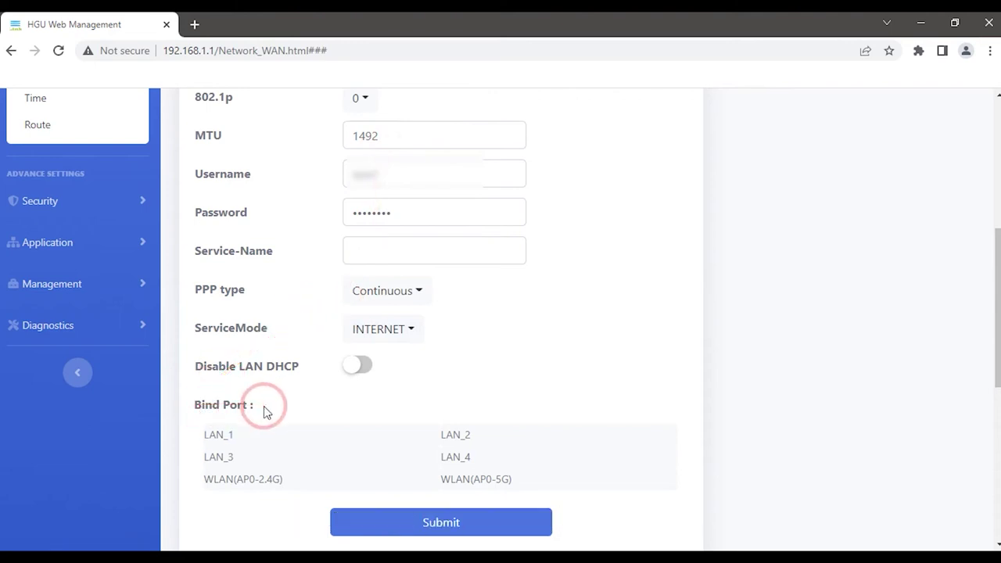
Bind LAN_3, LAN_4 and WLAN(AP0-5G), then submit the second WAN connection.
scroll(264, 406, "down", 1)
left_click(218, 387)
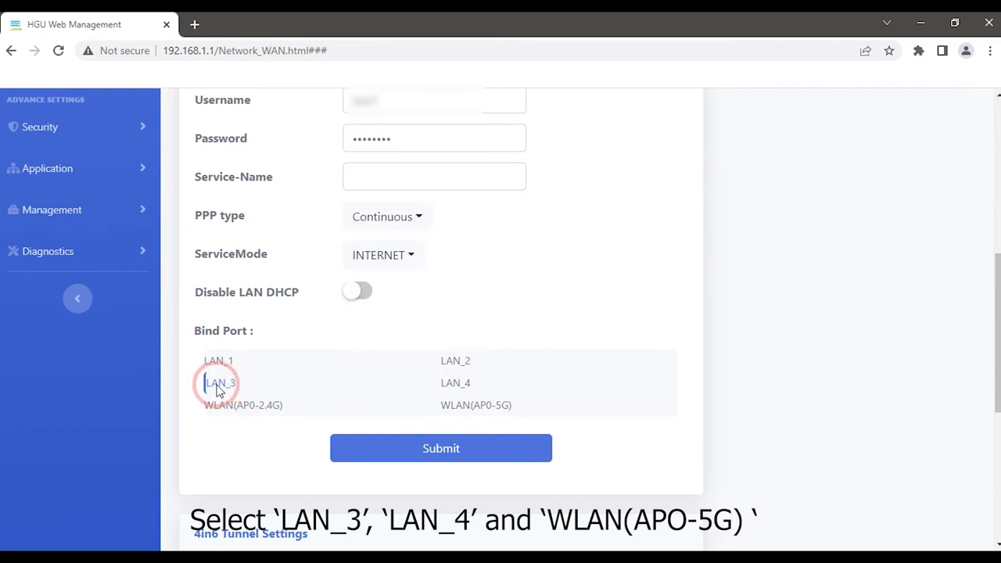
left_click(469, 387)
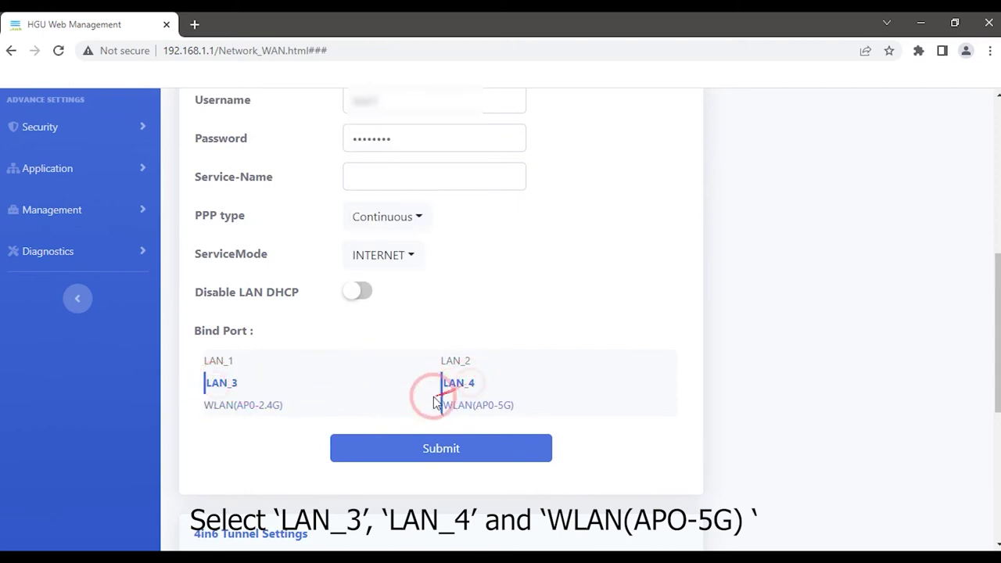
left_click(328, 401)
left_click(468, 406)
left_click(442, 453)
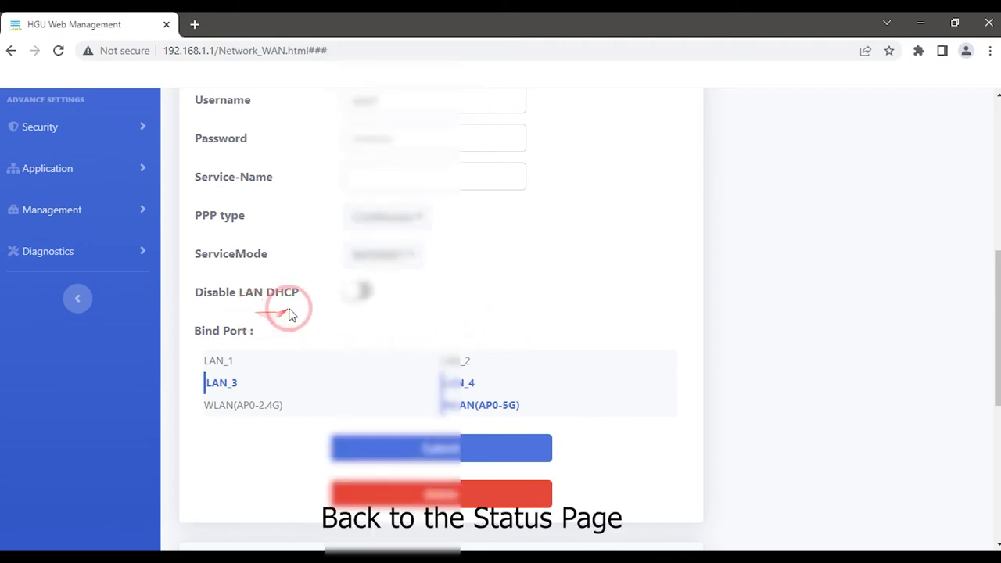
Scroll back to the top and open the Status section to view WAN Info.
scroll(289, 313, "up", 6)
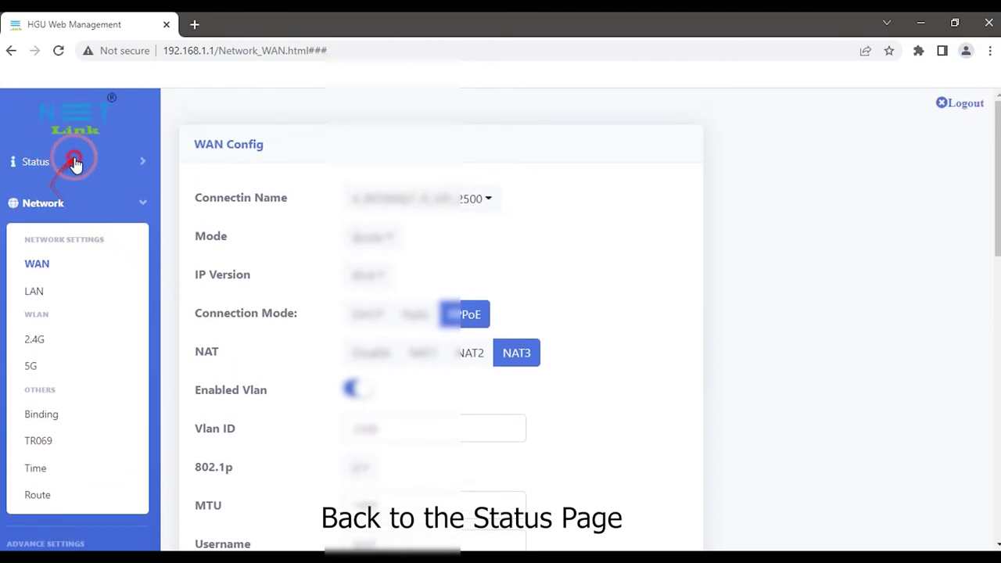
left_click(49, 161)
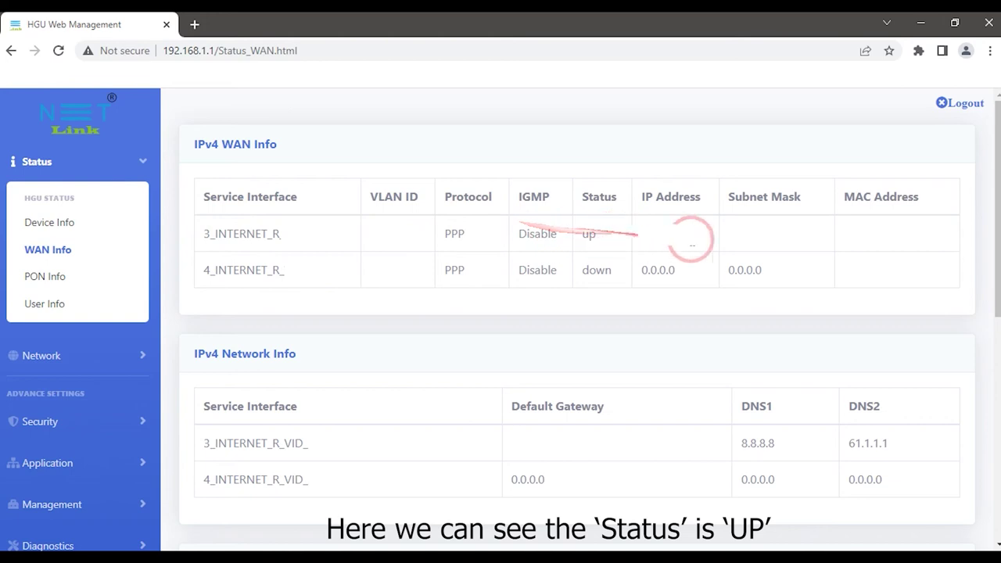
Highlight the first PPP connection's 'up' status on WAN Info, then start a new browser tab.
left_click_drag(585, 233, 609, 236)
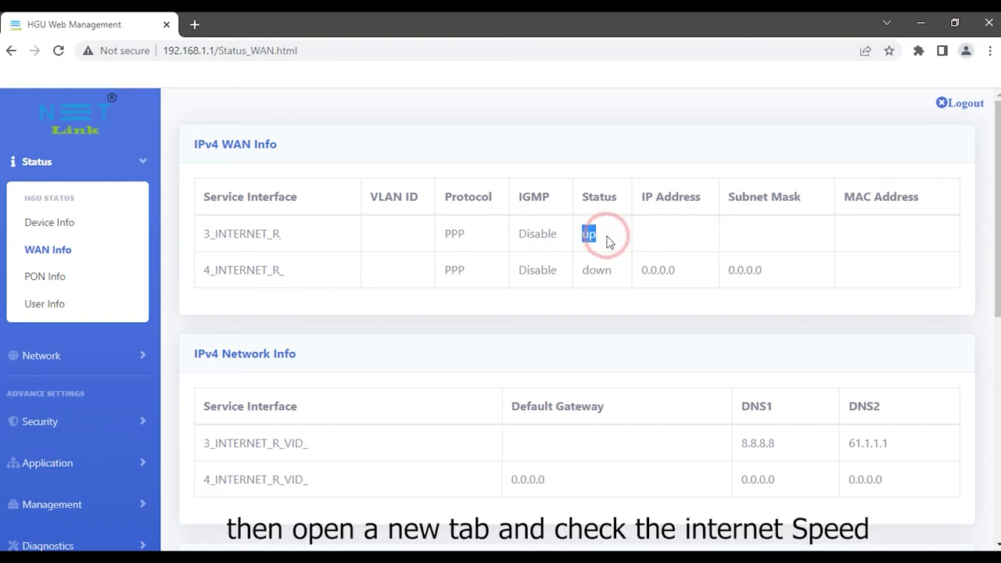
left_click(195, 24)
left_click(206, 49)
Run a speedtest.net test (17 ms ping, 78.41 Mbps down, 162.40 Mbps up) and return to start.
type("sp")
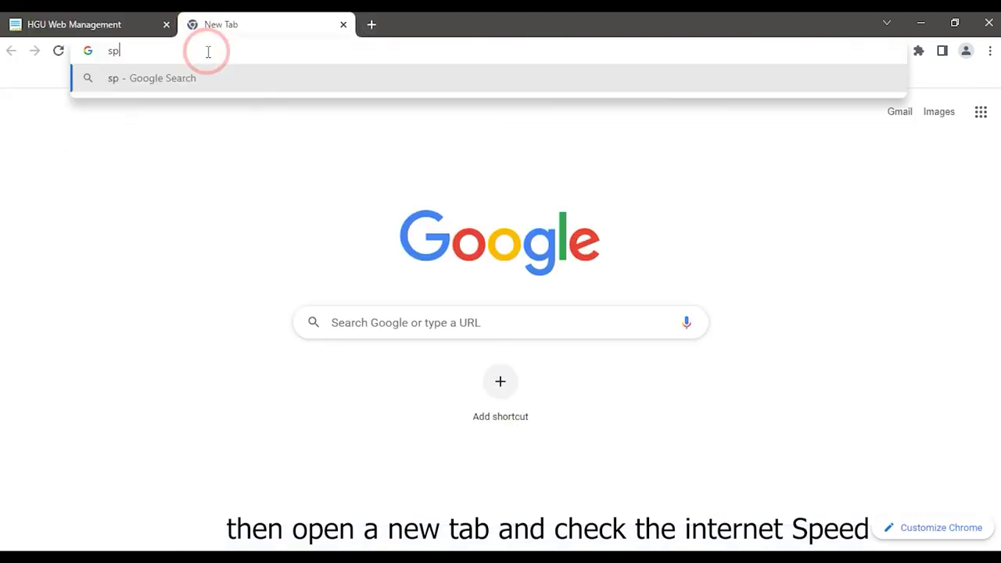
type("eedtest.net")
key("Return")
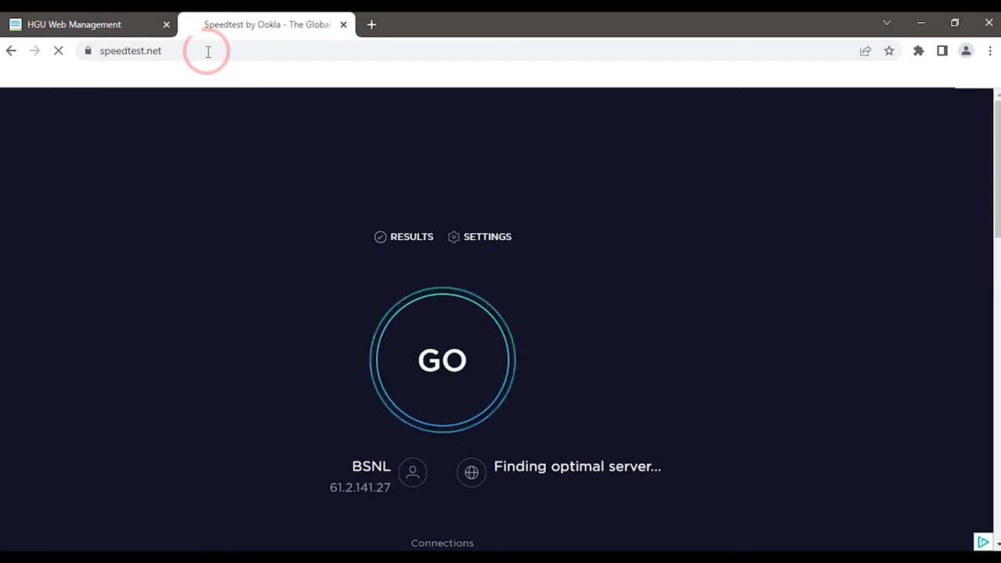
left_click(449, 338)
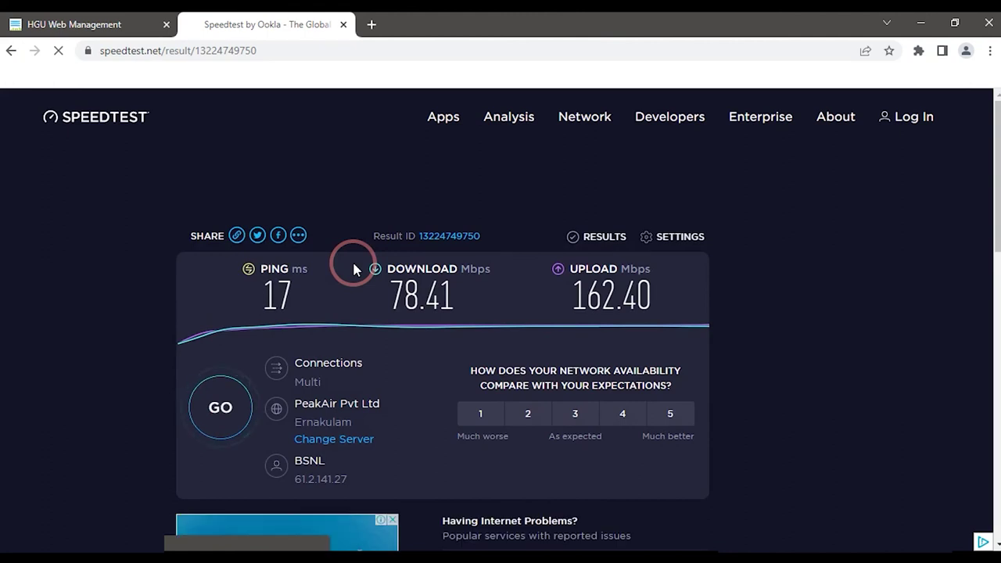
key("alt+Left")
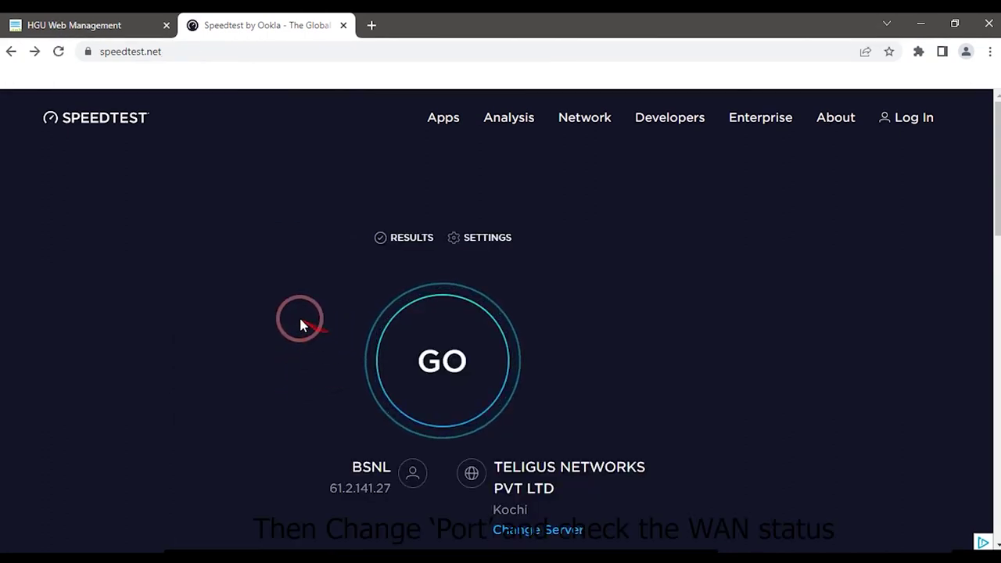
On the router's WAN Info page, highlight the 4_INTERNET_R_ connection's 'up' status.
left_click(93, 24)
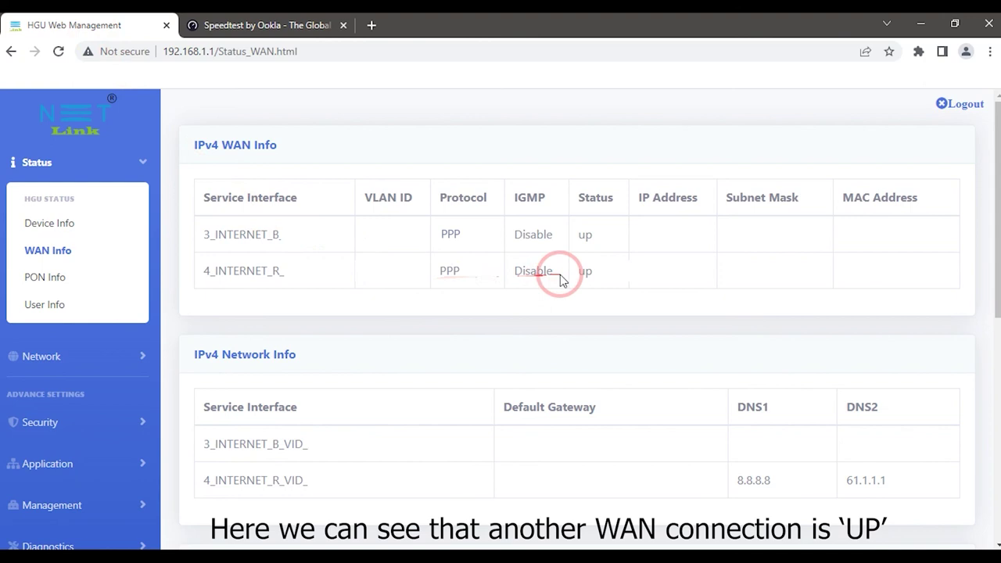
left_click_drag(581, 274, 604, 275)
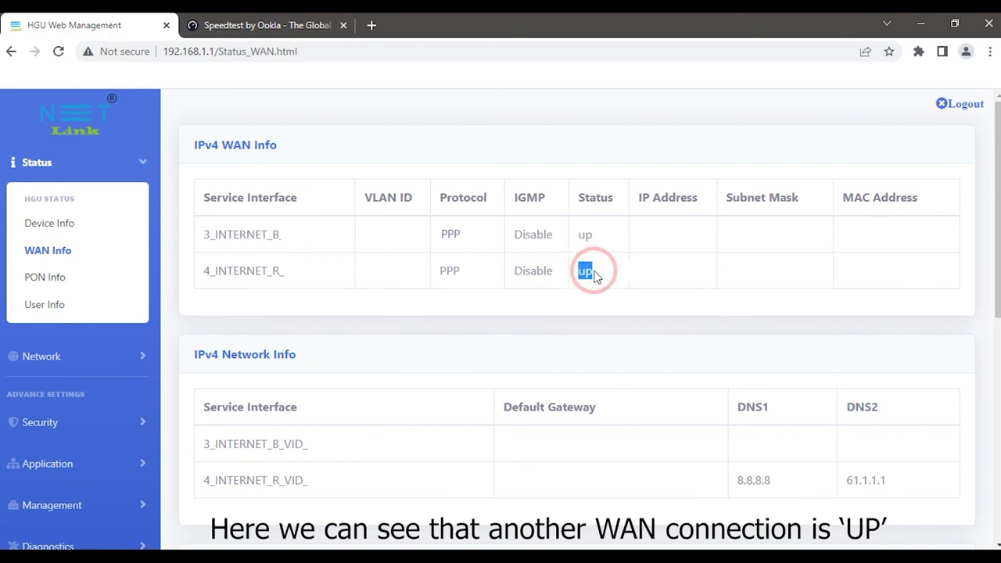
left_click(273, 19)
Rerun the speed test via TELIGUS NETWORKS, Kochi: 16 ms ping, 89.65 down, 191.79 Mbps up.
left_click(446, 346)
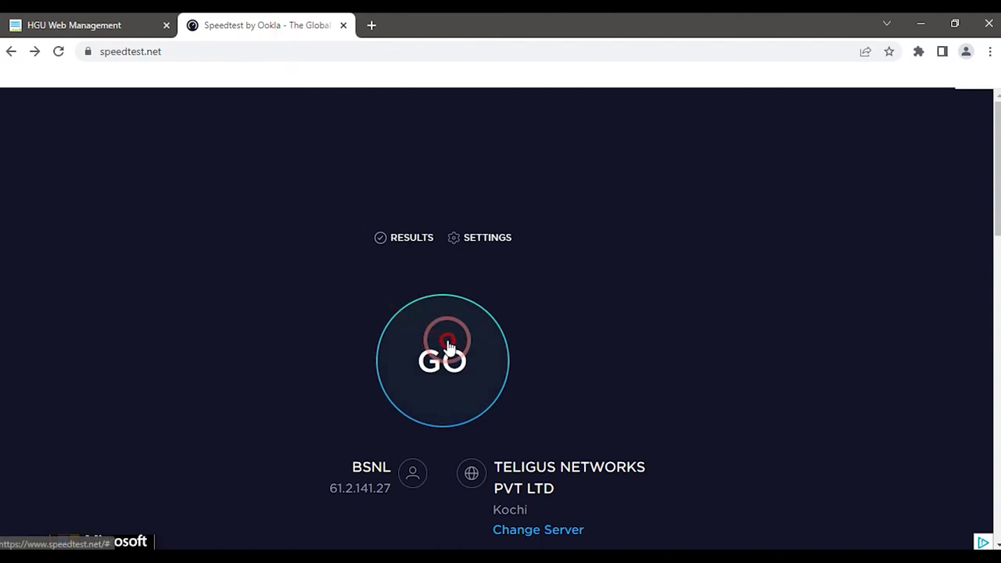